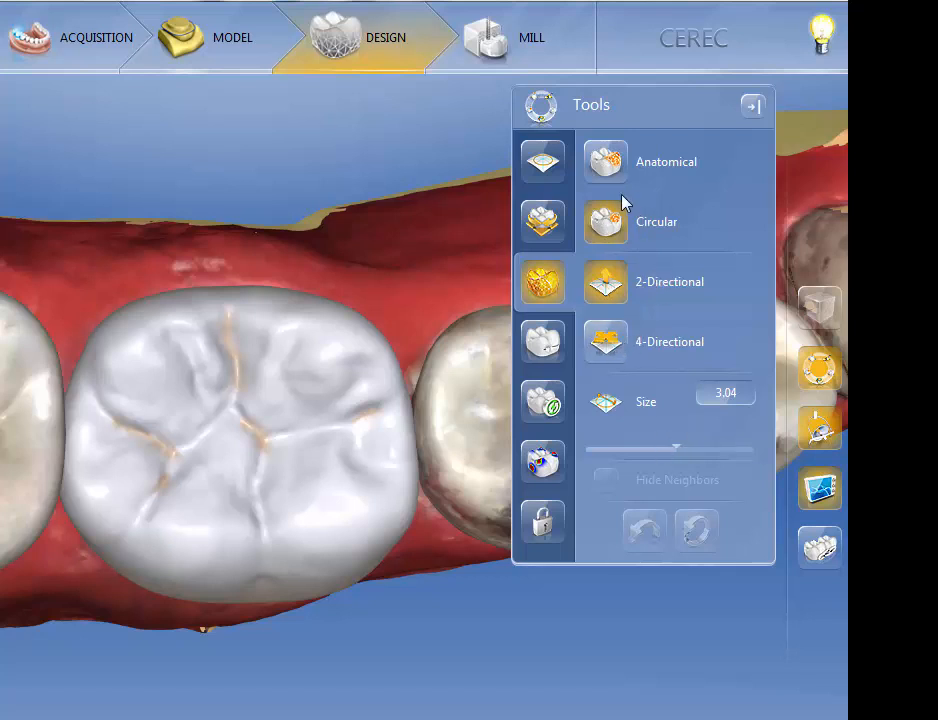
- Switch to Anatomical shaping in 2-Directional mode, stretch the crown's two-cusp side outward, and pull it back in
click(608, 170)
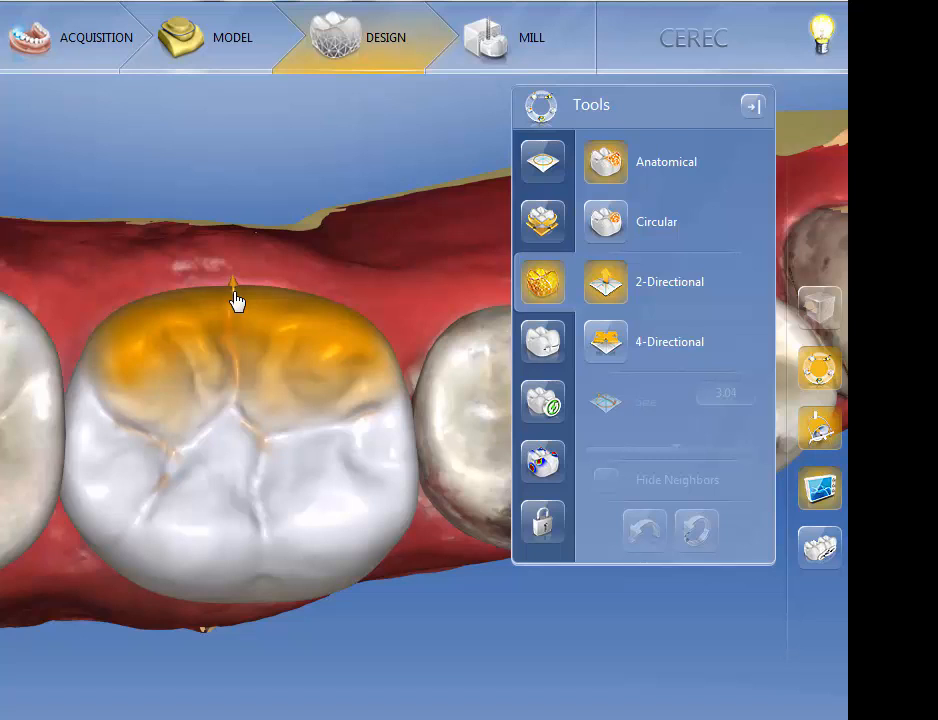
drag(236, 300, 230, 210)
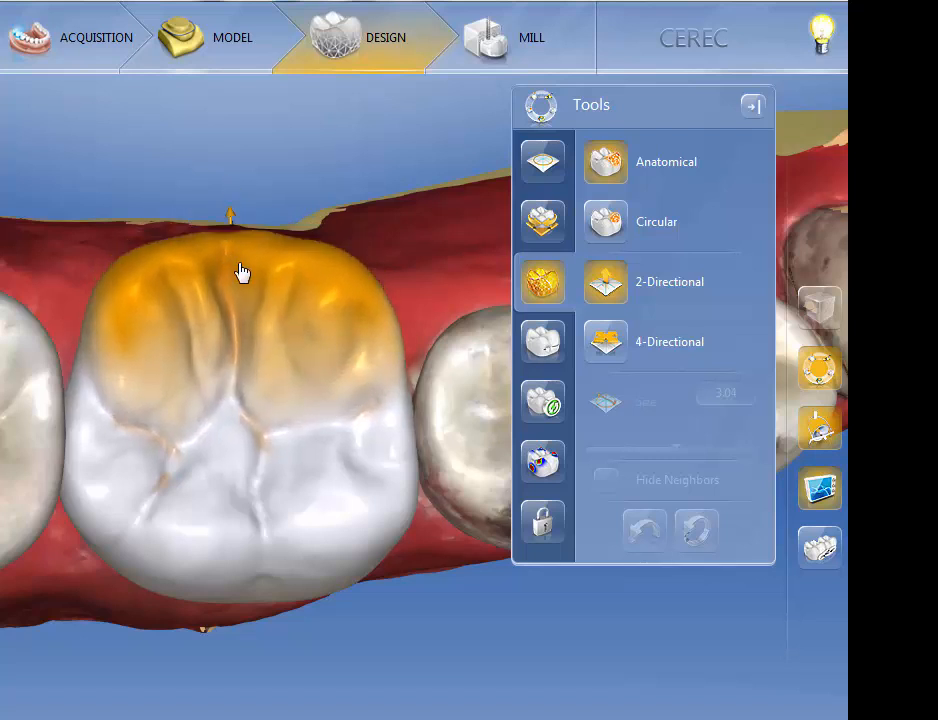
mouse_move(242, 272)
mouse_down()
mouse_move(247, 347)
mouse_move(234, 248)
mouse_move(238, 290)
mouse_up()
- Reshape the crown's side wall beside the premolar with 2-Directional Anatomical shaping
drag(421, 690, 233, 623)
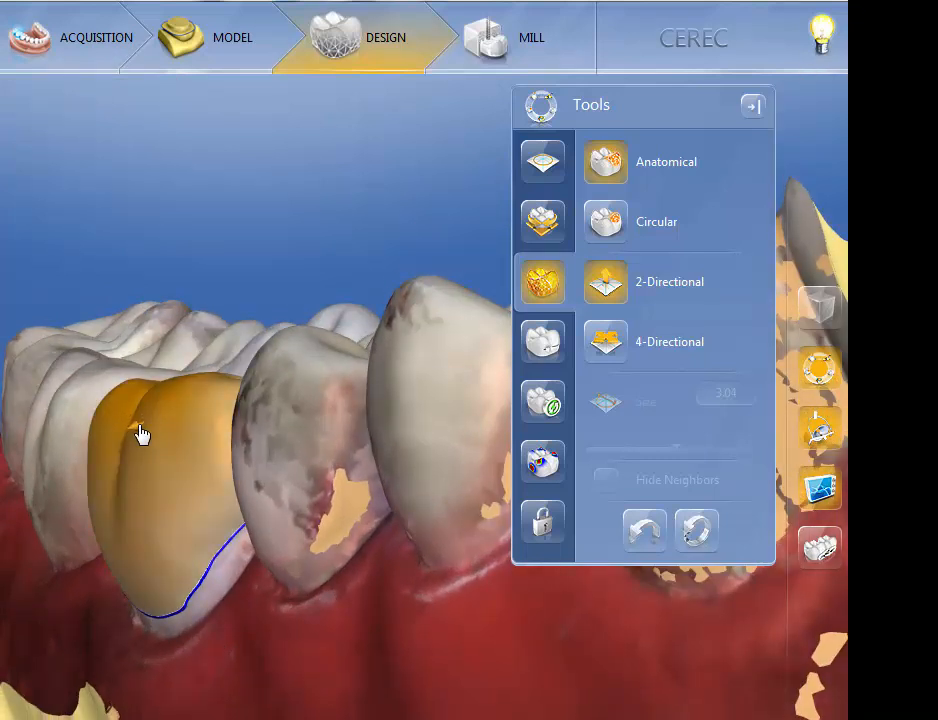
mouse_move(140, 428)
mouse_down()
mouse_move(73, 453)
mouse_move(143, 433)
mouse_move(84, 461)
mouse_move(151, 435)
mouse_move(132, 444)
mouse_move(126, 530)
mouse_move(107, 565)
mouse_move(165, 538)
mouse_move(124, 555)
mouse_move(145, 542)
mouse_up()
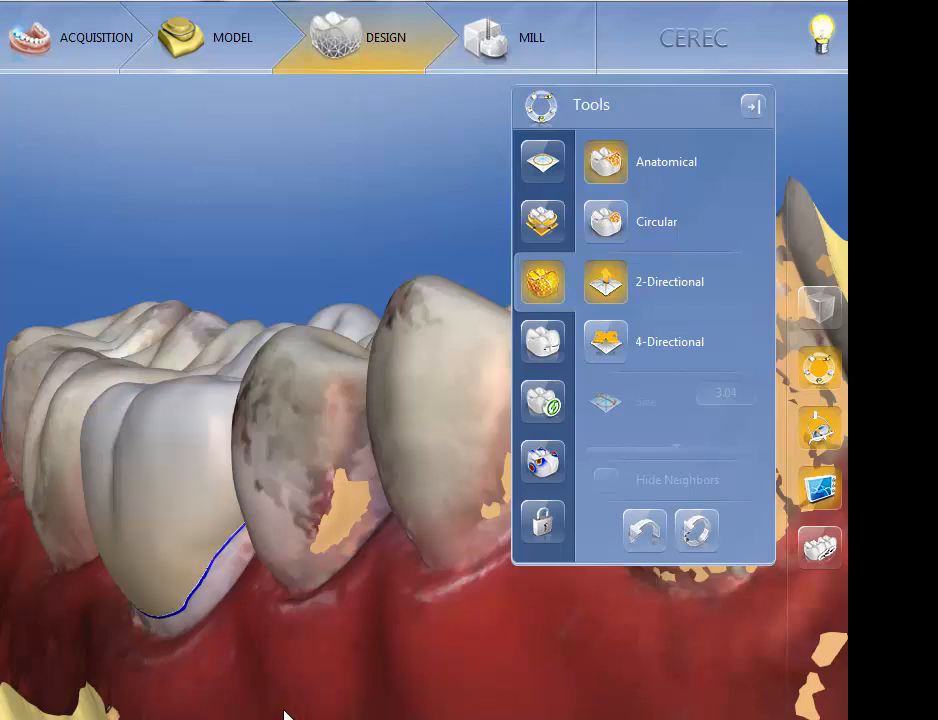
drag(284, 713, 572, 620)
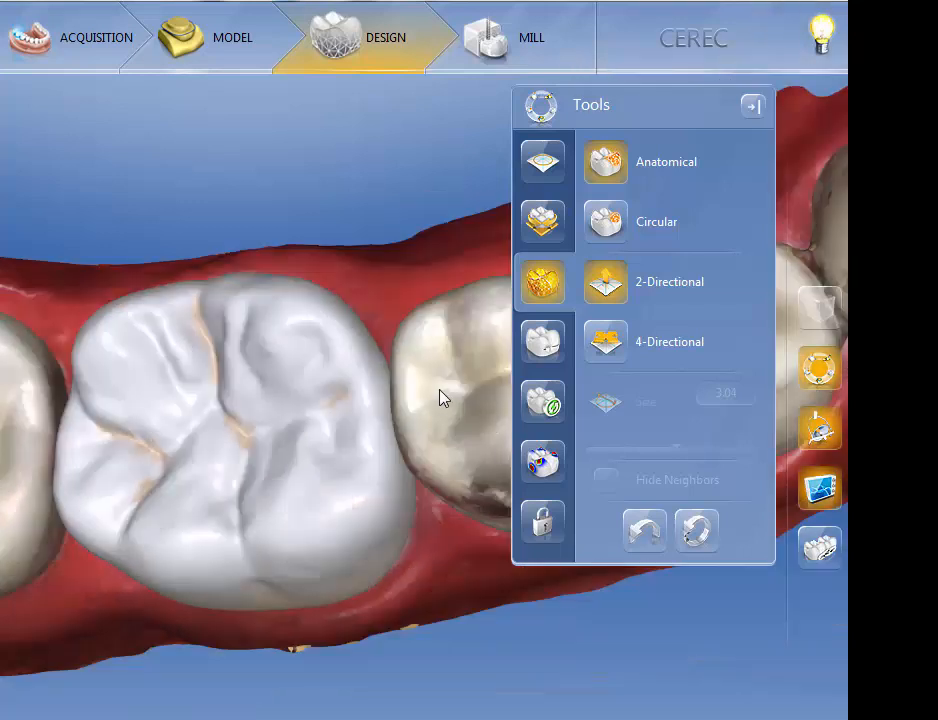
- Extend the crown's contact surface toward the neighbouring premolar with 2-Directional Anatomical shaping
drag(443, 398, 457, 428)
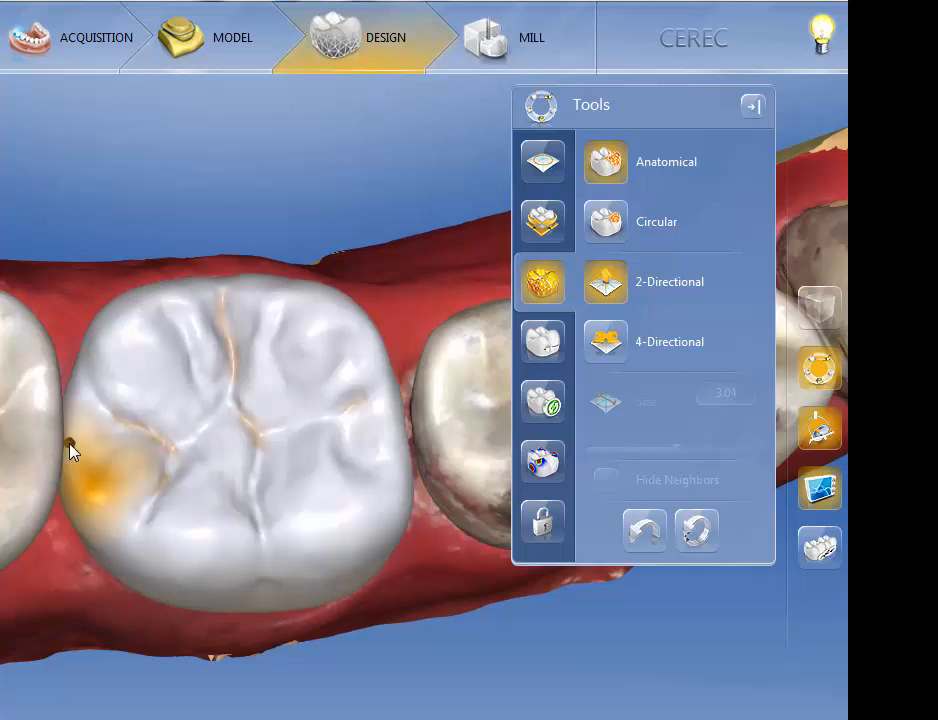
drag(79, 611, 57, 457)
drag(161, 634, 261, 395)
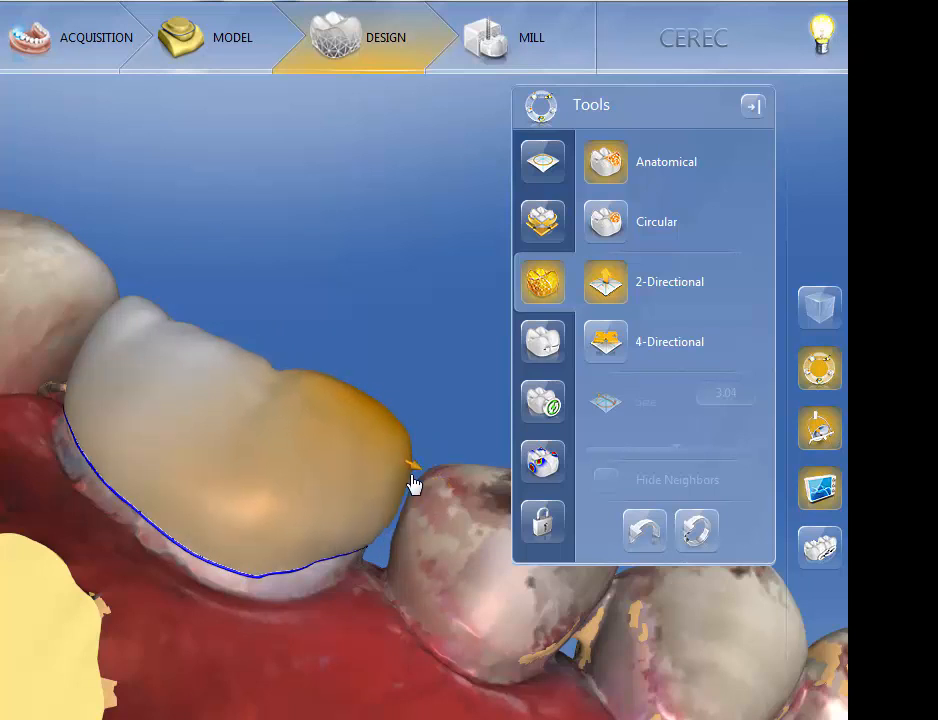
mouse_move(413, 484)
mouse_down()
mouse_move(368, 469)
mouse_move(418, 481)
mouse_up()
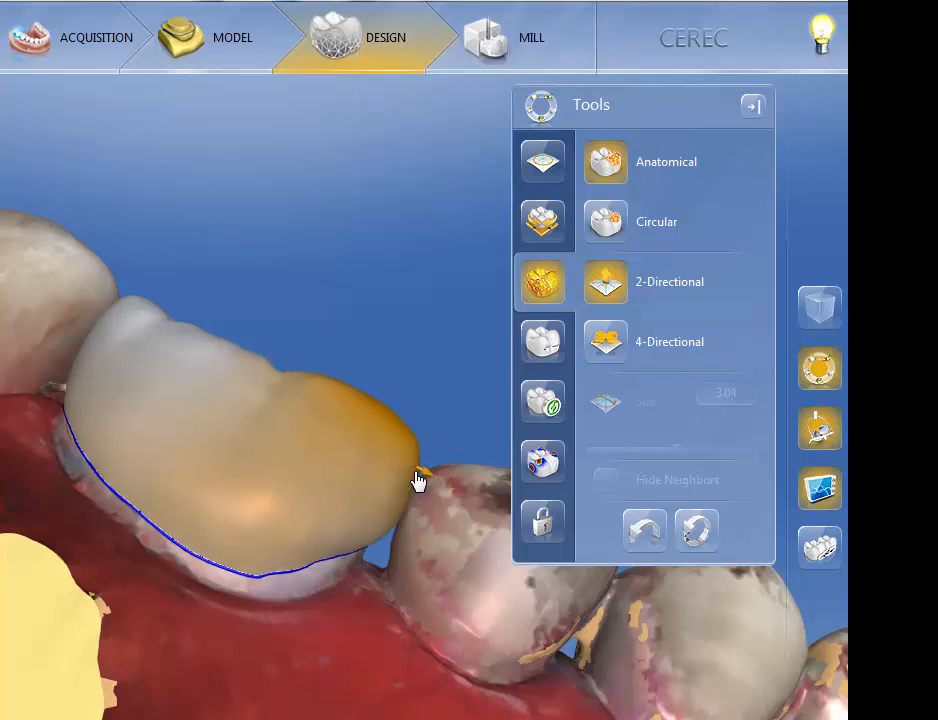
- Switch Anatomical shaping to 4-Directional and shift the cusp and the proximal section on the premolar side
middle_drag(287, 226, 314, 194)
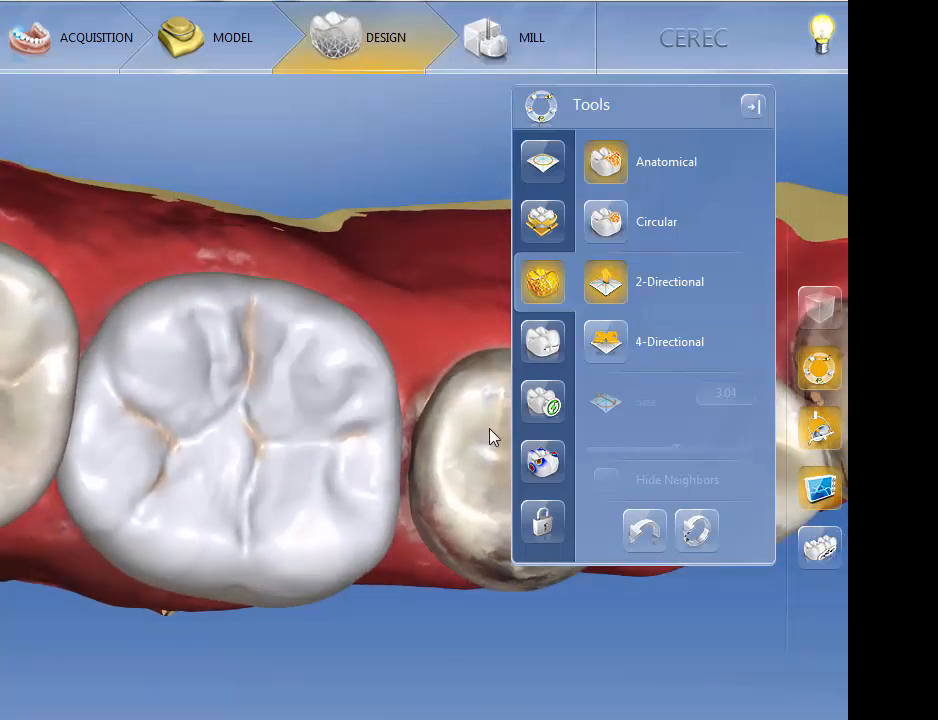
click(617, 343)
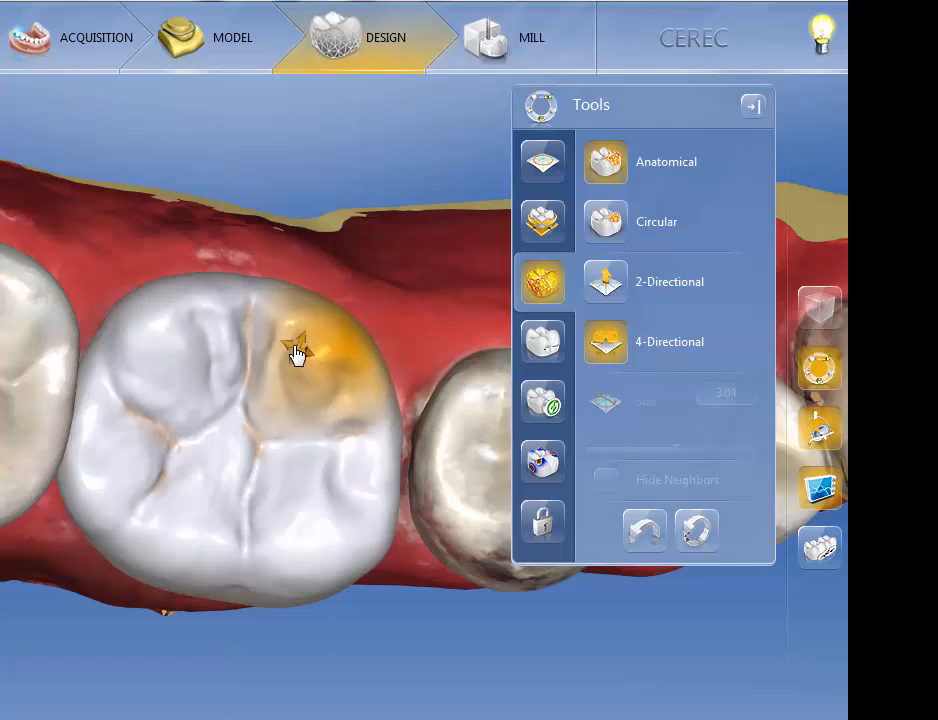
mouse_move(350, 322)
mouse_down()
mouse_move(326, 373)
mouse_move(392, 347)
mouse_move(373, 304)
mouse_move(318, 356)
mouse_move(368, 371)
mouse_move(358, 312)
mouse_move(322, 330)
mouse_move(322, 356)
mouse_move(343, 331)
mouse_move(331, 331)
mouse_move(388, 349)
mouse_move(348, 324)
mouse_move(356, 346)
mouse_up()
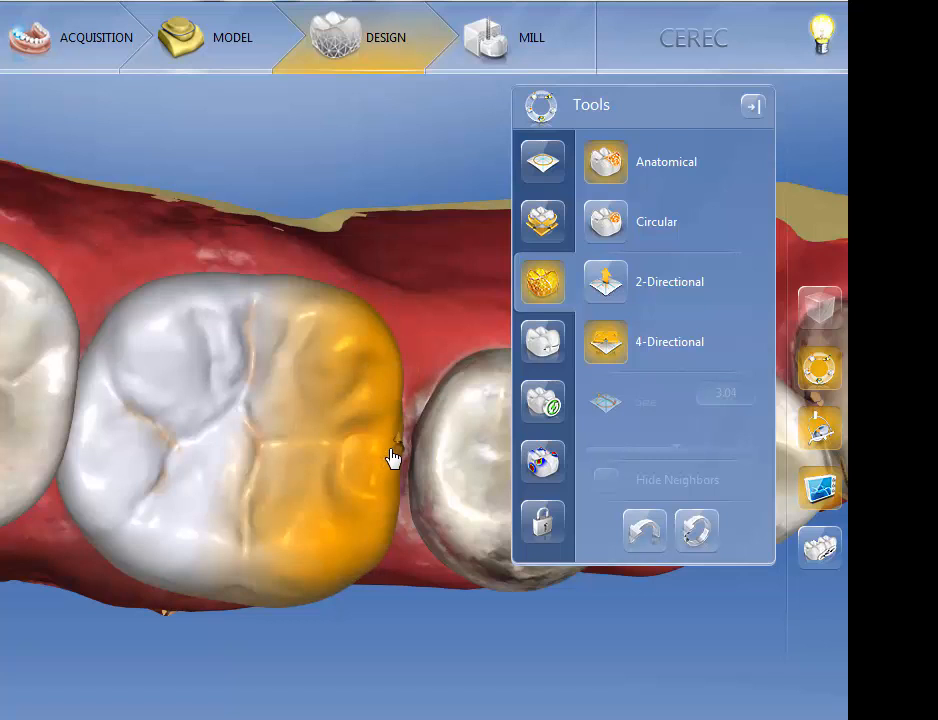
mouse_move(403, 450)
mouse_down()
mouse_move(429, 432)
mouse_move(408, 413)
mouse_move(406, 470)
mouse_move(388, 448)
mouse_move(438, 446)
mouse_move(400, 393)
mouse_move(404, 469)
mouse_move(399, 414)
mouse_move(396, 473)
mouse_up()
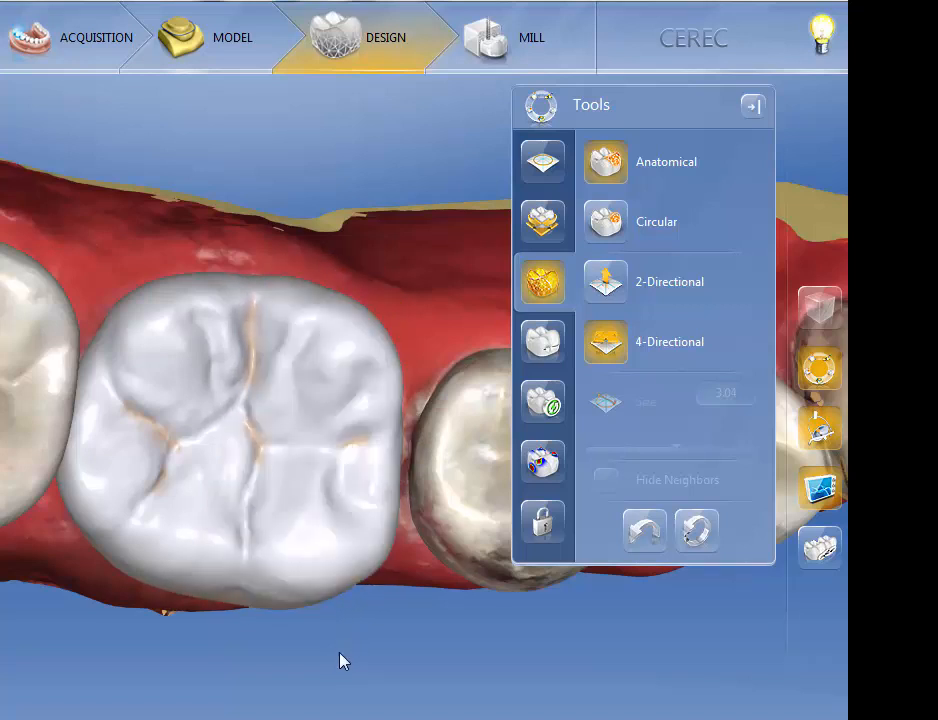
- Return to 2-Directional mode and push the premolar-side section outward to close the gap to the neighbouring tooth
drag(340, 654, 420, 472)
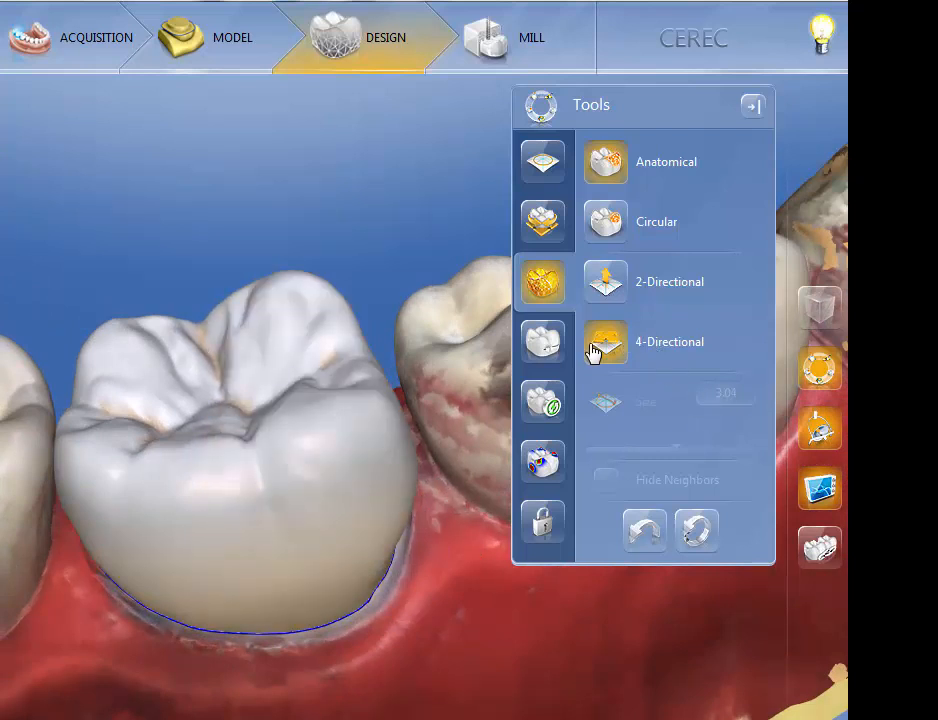
click(620, 288)
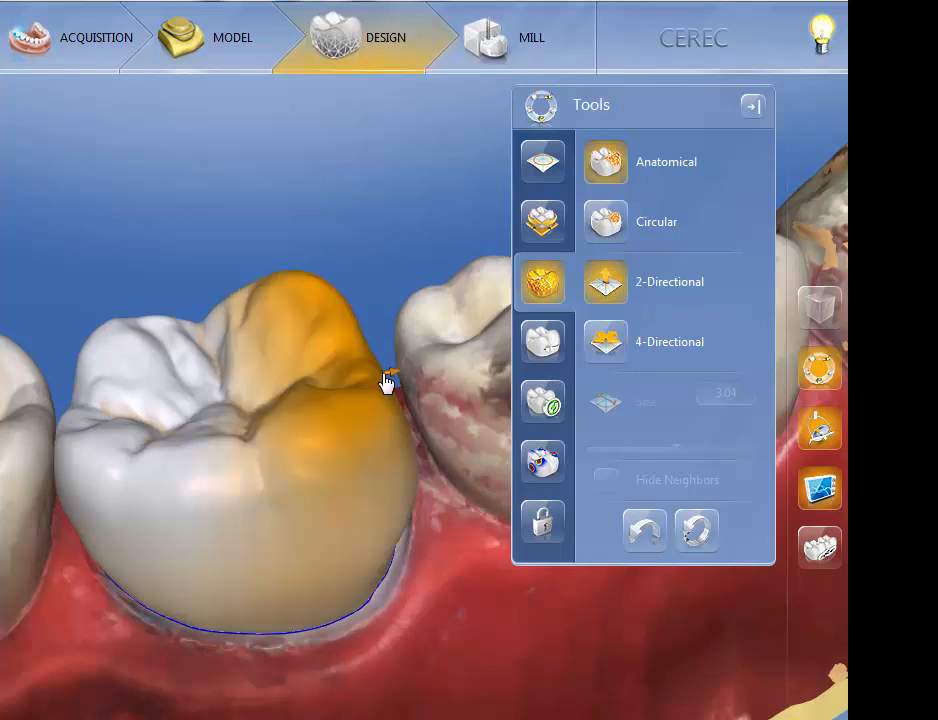
mouse_move(397, 374)
mouse_down()
mouse_move(360, 385)
mouse_move(396, 372)
mouse_up()
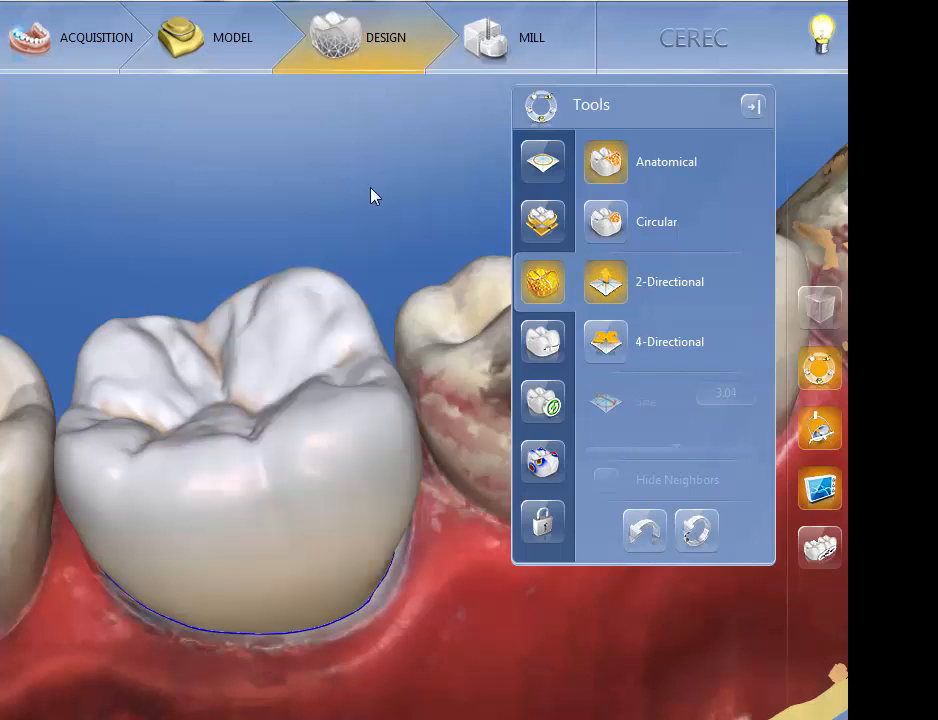
middle_drag(371, 196, 406, 278)
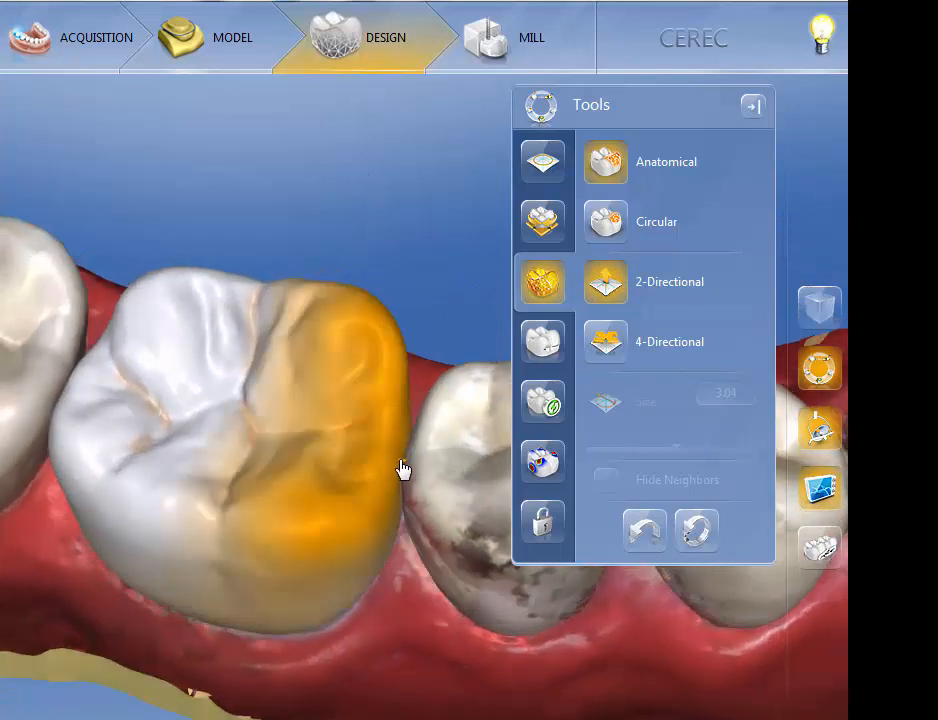
mouse_move(402, 470)
mouse_down()
mouse_move(412, 475)
mouse_move(379, 465)
mouse_move(406, 471)
mouse_up()
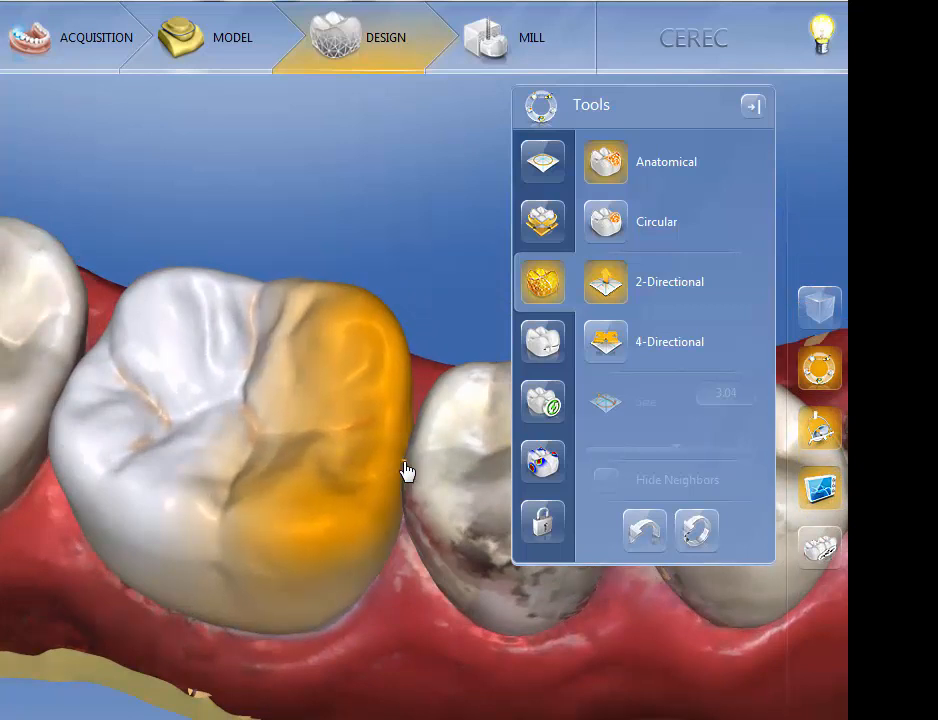
middle_drag(423, 632, 240, 495)
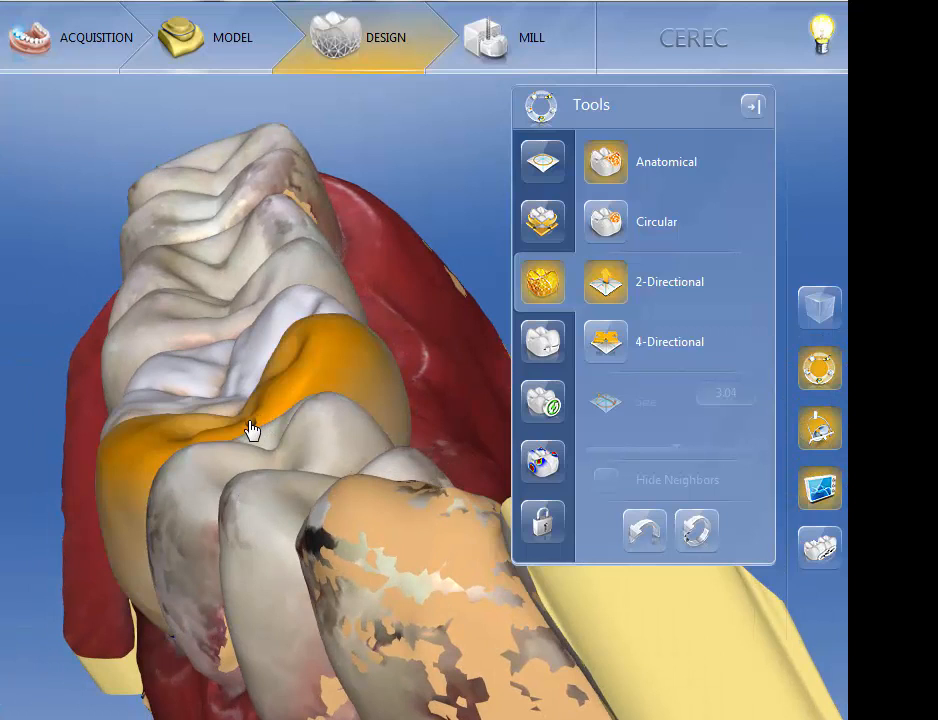
drag(251, 432, 400, 482)
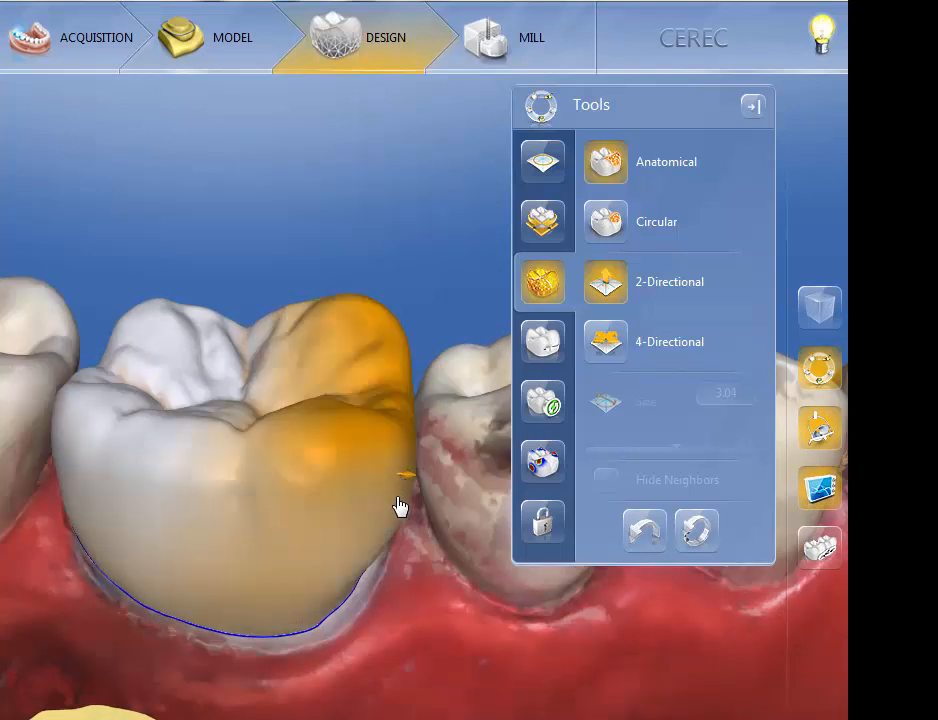
drag(219, 675, 232, 719)
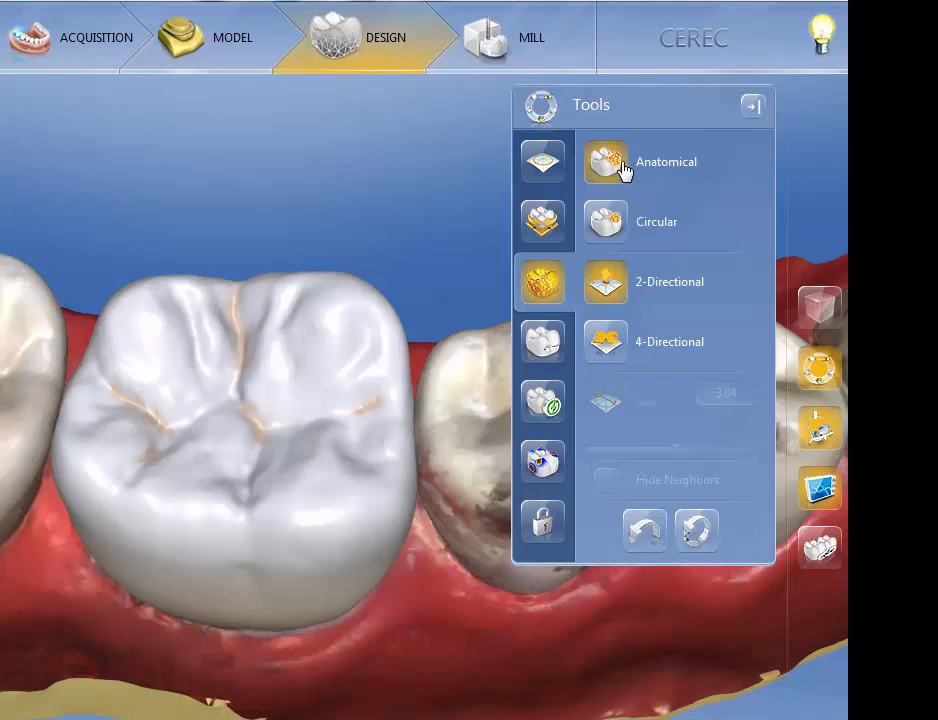
- Switch to Circular shaping and vary the area size on the cusp nearest the premolar, ending at 3.13
click(611, 224)
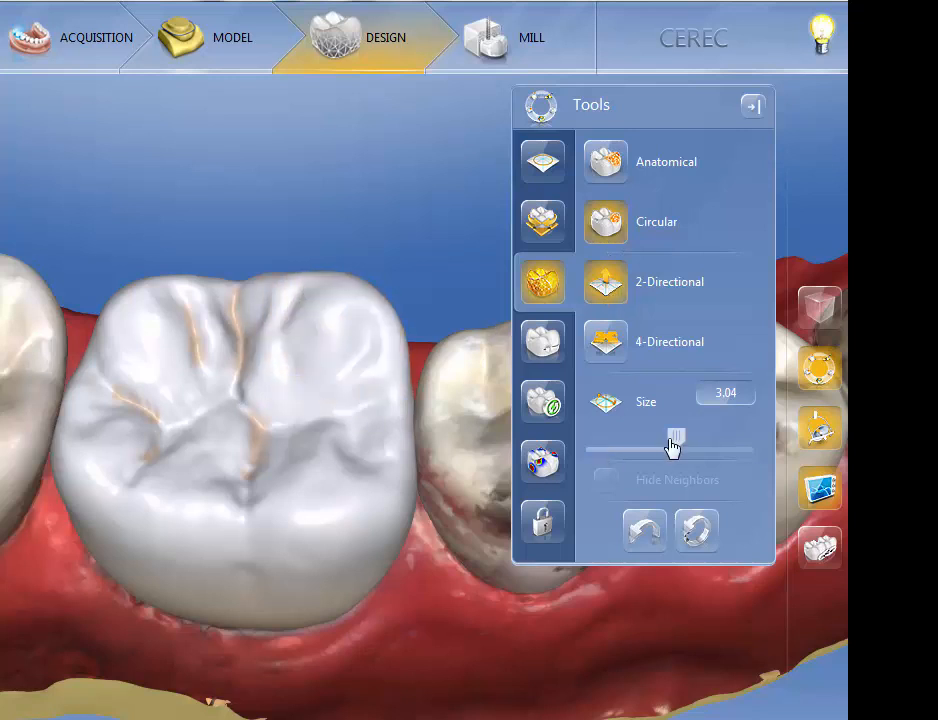
mouse_move(672, 447)
mouse_down()
mouse_move(599, 452)
mouse_move(733, 436)
mouse_move(607, 440)
mouse_move(725, 440)
mouse_move(653, 447)
mouse_up()
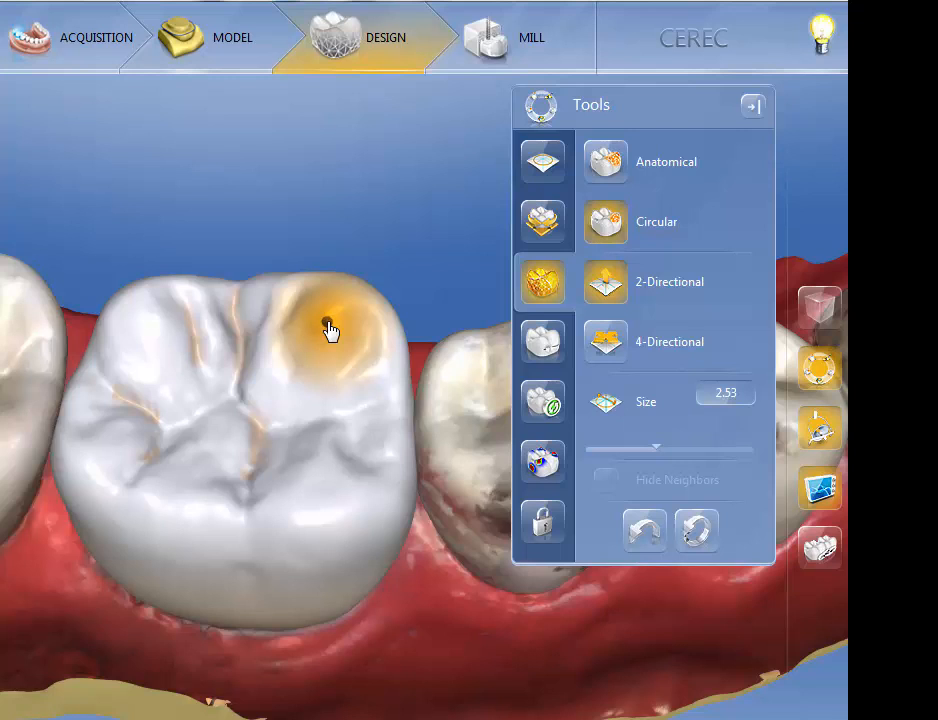
mouse_move(328, 318)
right_down()
mouse_move(309, 191)
mouse_move(343, 431)
right_up()
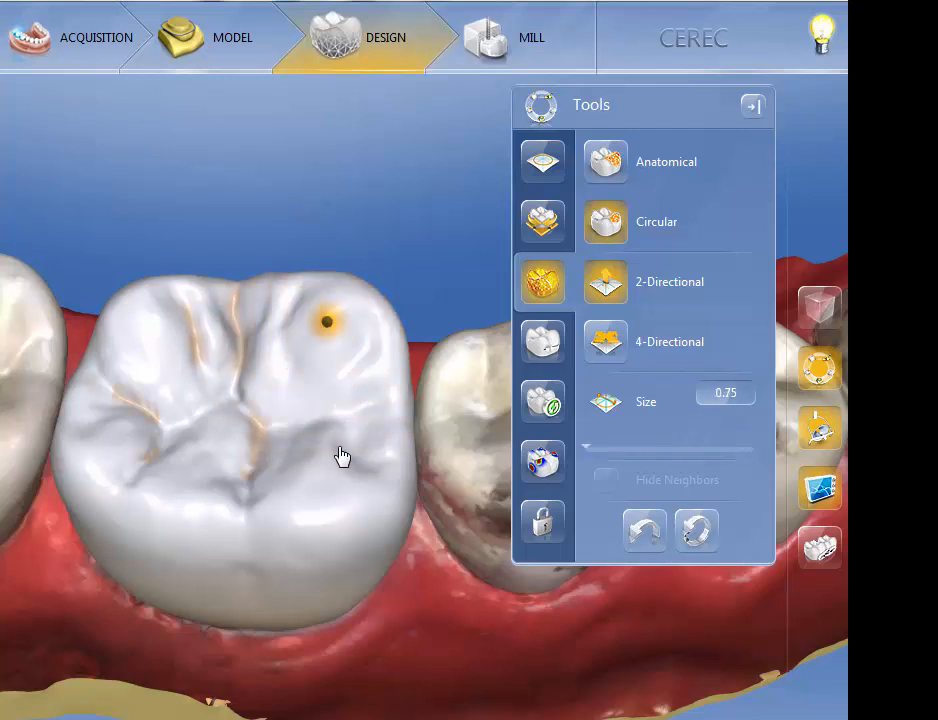
right_drag(328, 354, 354, 463)
right_drag(348, 404, 323, 151)
mouse_move(331, 201)
right_down()
mouse_move(335, 389)
mouse_move(349, 170)
right_up()
mouse_move(362, 295)
right_down()
mouse_move(356, 435)
mouse_move(347, 305)
right_up()
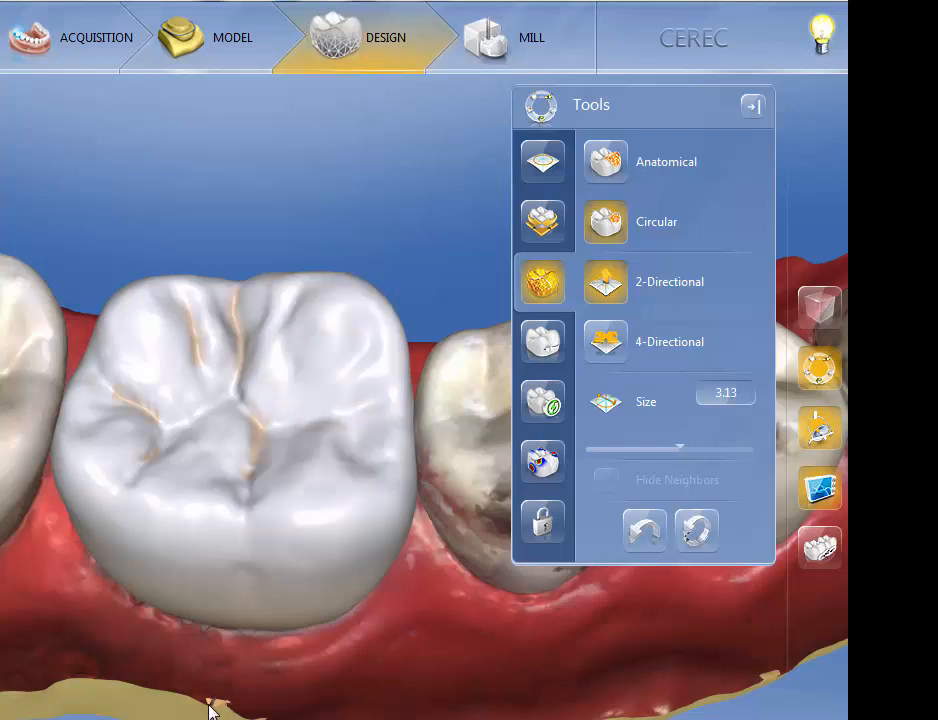
- Pull the tall cusp nearest the premolar upward at size 3.13, and draw two spikes out of the side wall at size 1.00
drag(214, 703, 219, 610)
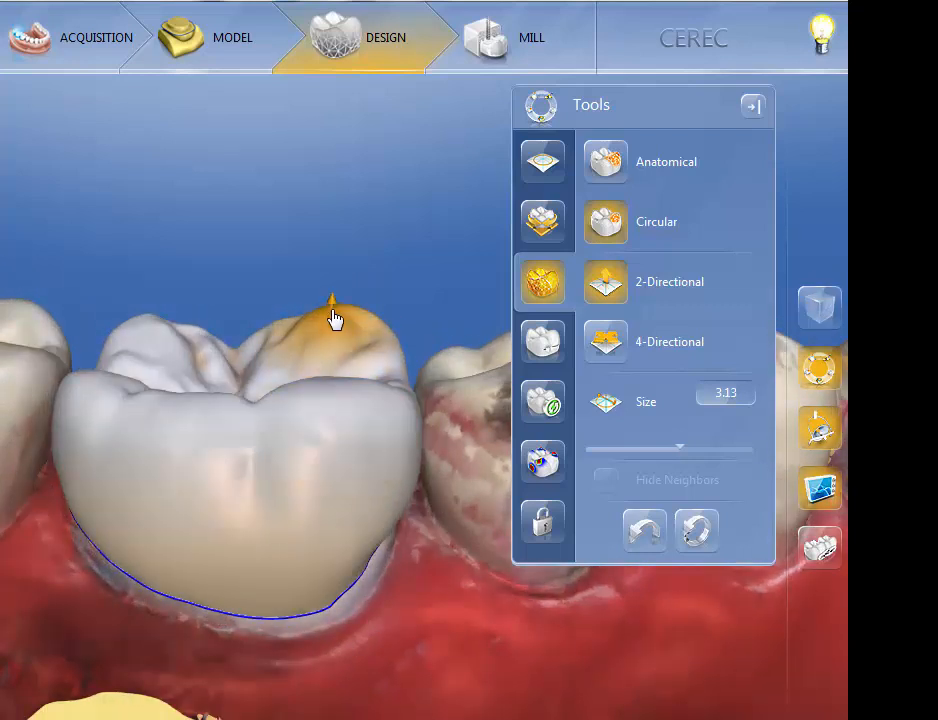
drag(327, 210, 325, 142)
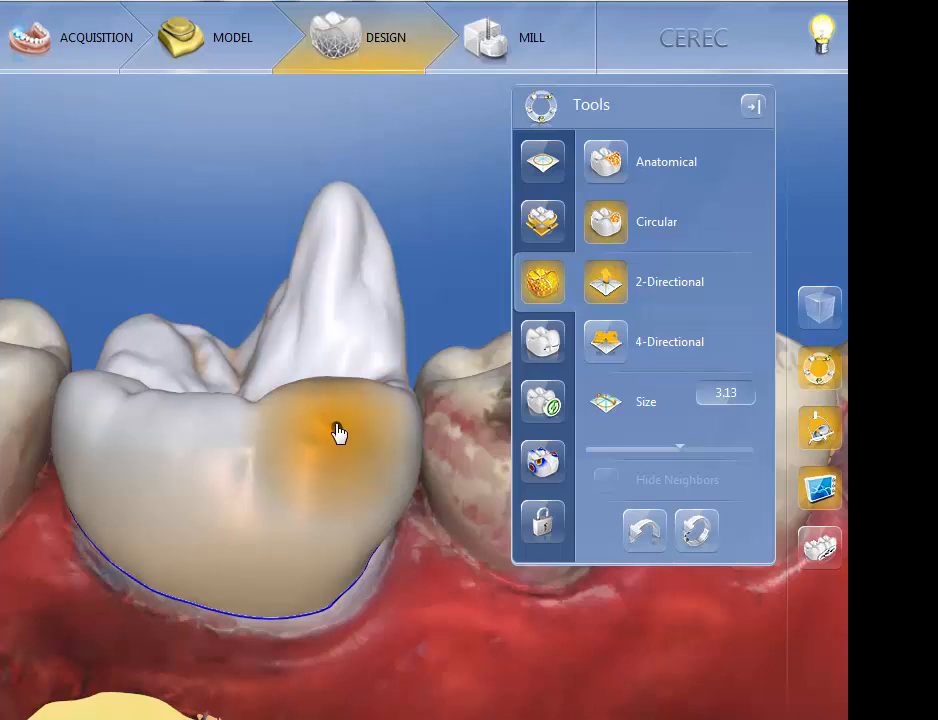
right_drag(344, 443, 347, 511)
drag(344, 407, 356, 198)
middle_drag(460, 665, 278, 712)
drag(118, 388, 4, 270)
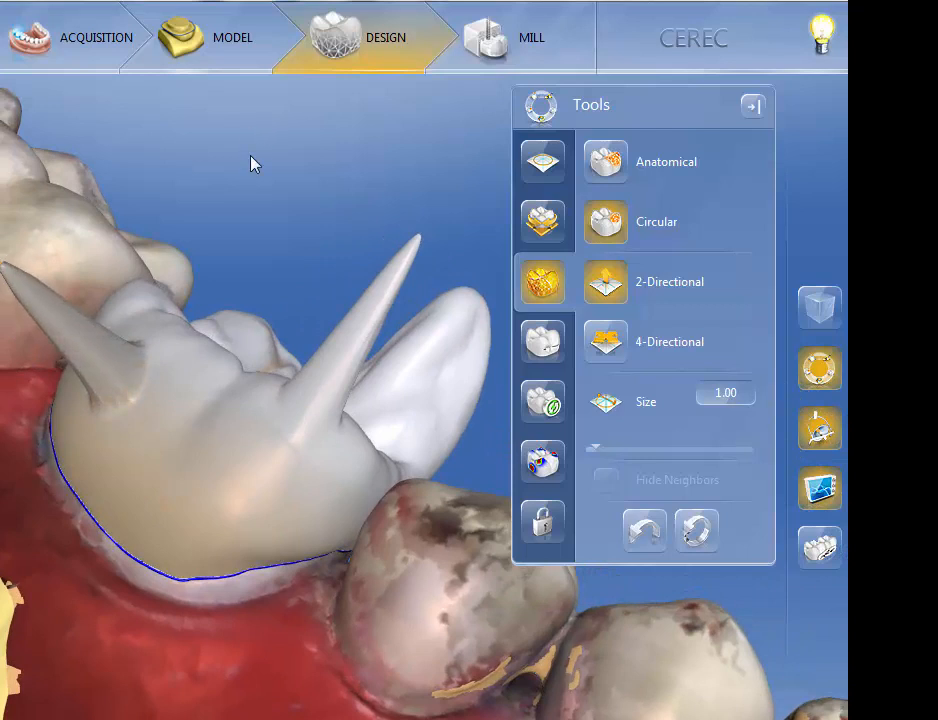
- Push small dents into the cusp farther from the premolar and its adjacent side wall with Circular shaping at size 1.00
middle_drag(252, 165, 238, 316)
click(239, 313)
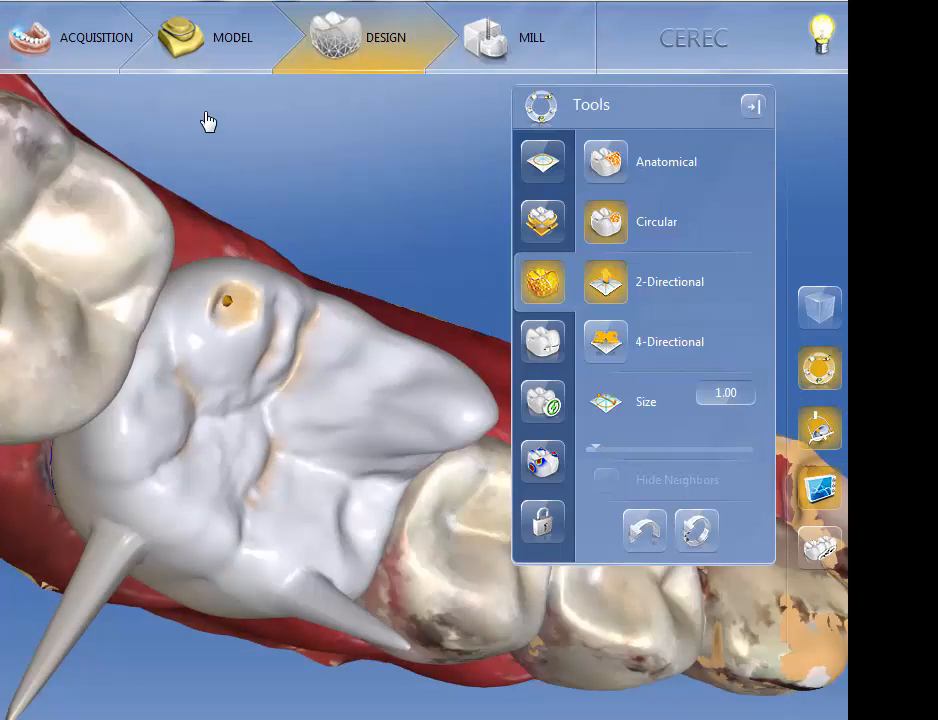
drag(306, 717, 315, 719)
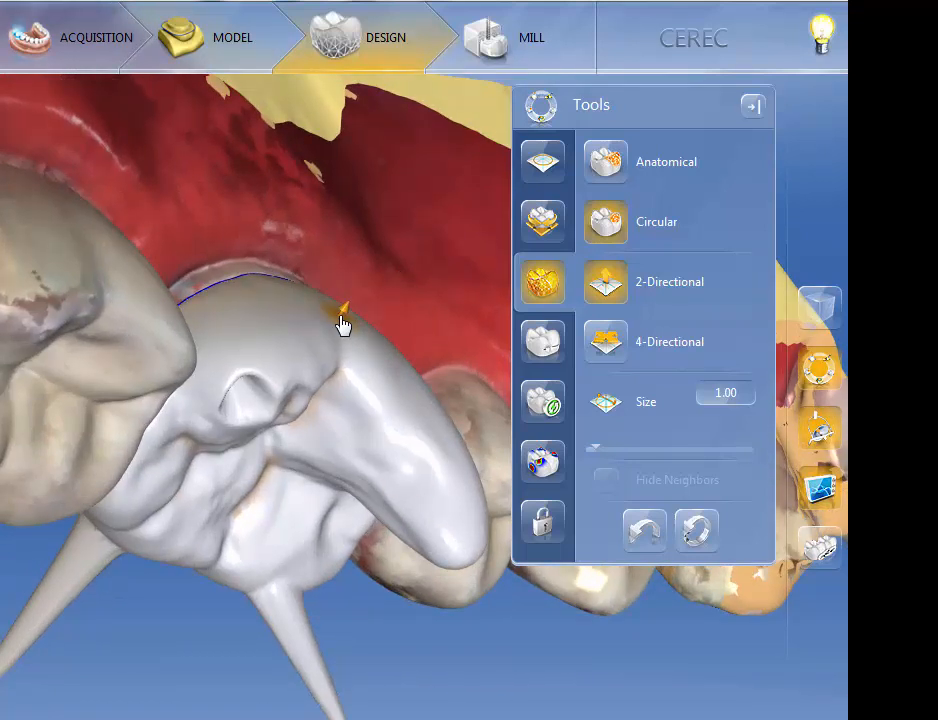
drag(341, 322, 341, 361)
drag(400, 193, 287, 203)
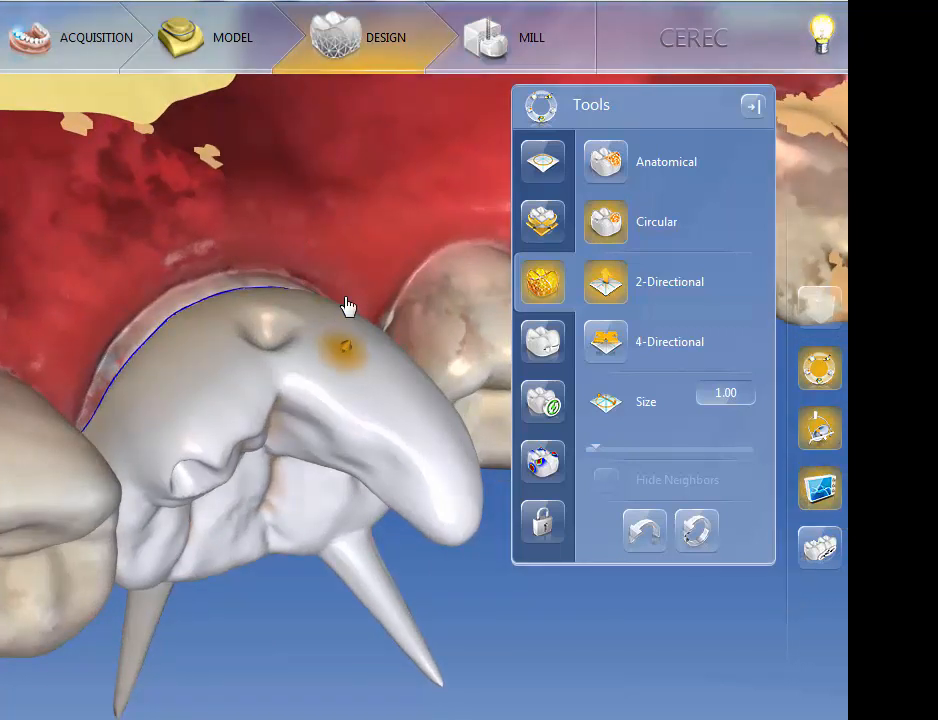
- Enlarge the Circular size to 3.40 and pull a broad bulge out of the side wall beneath the stretched cusp
right_drag(346, 298, 346, 248)
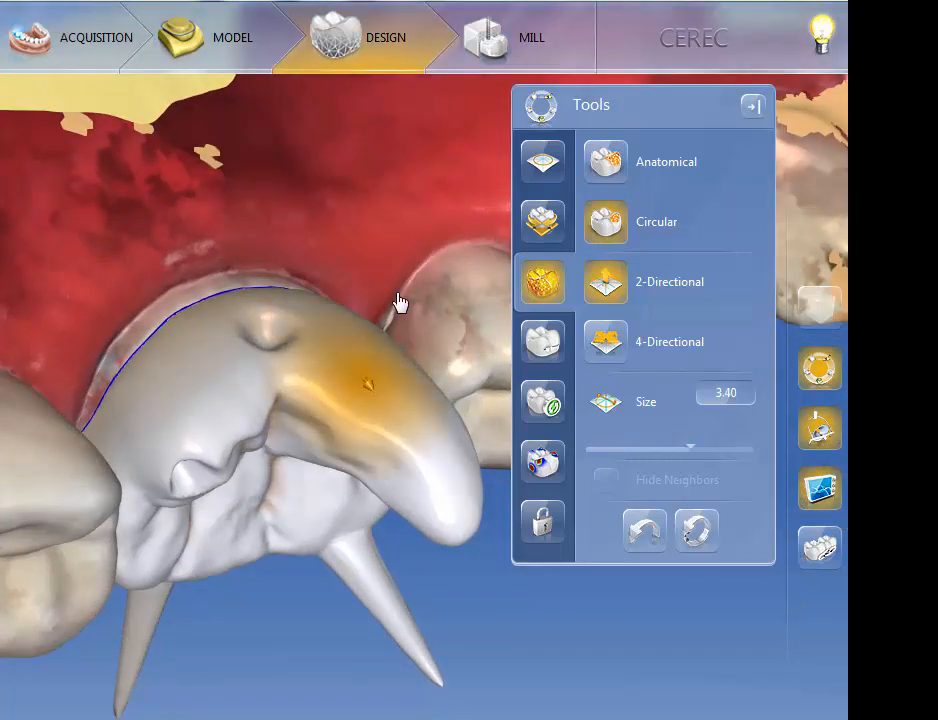
drag(400, 302, 478, 479)
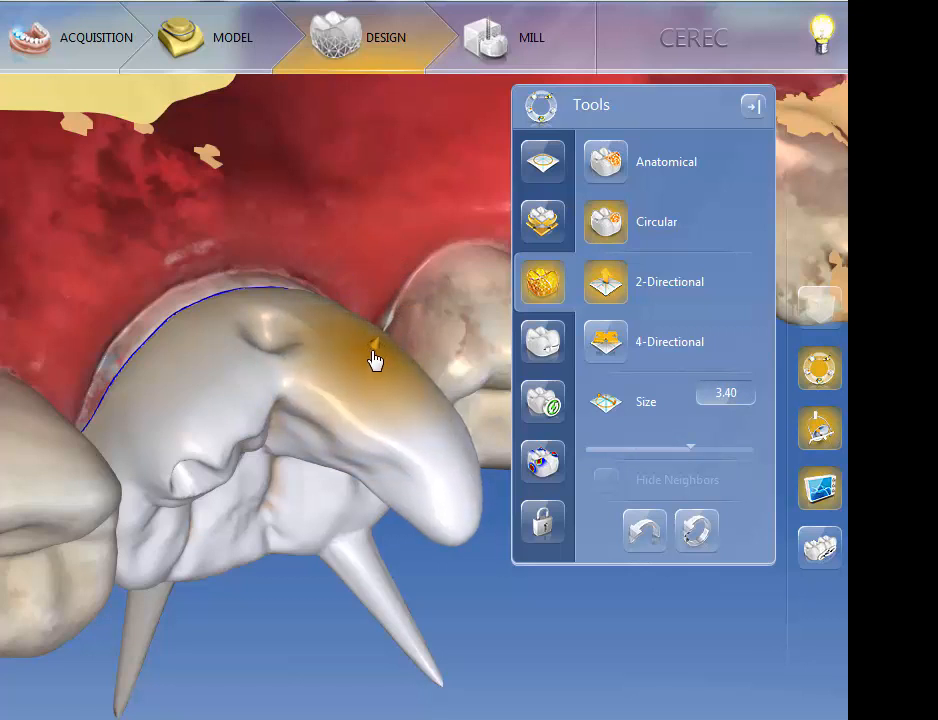
drag(374, 360, 404, 220)
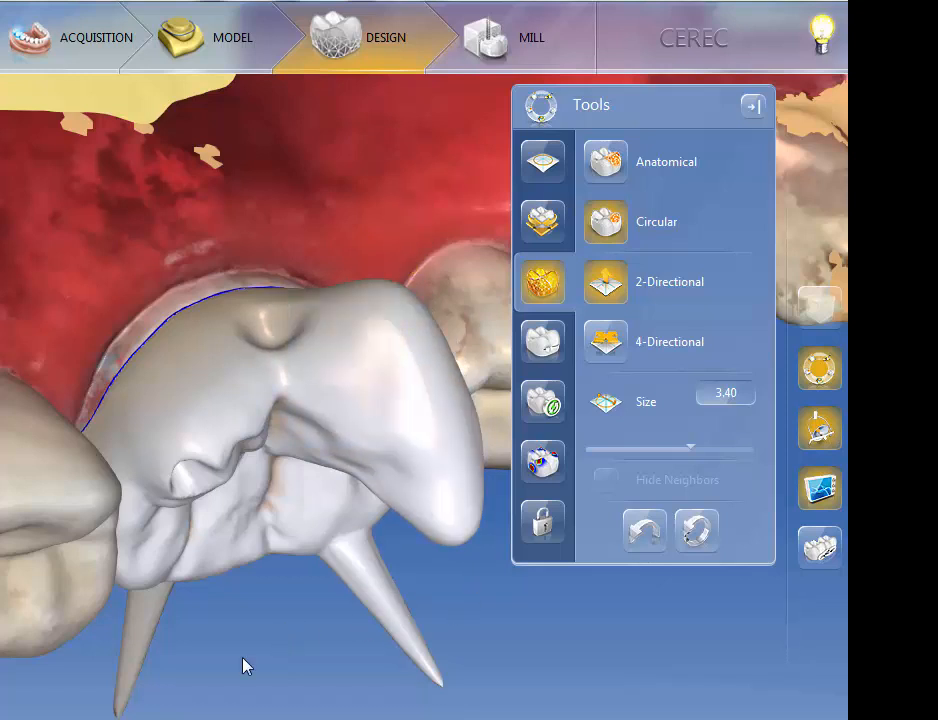
- Reshape the dented cusp with 4-Directional Circular shaping, and reset all shape changes on the crown
middle_drag(245, 667, 383, 667)
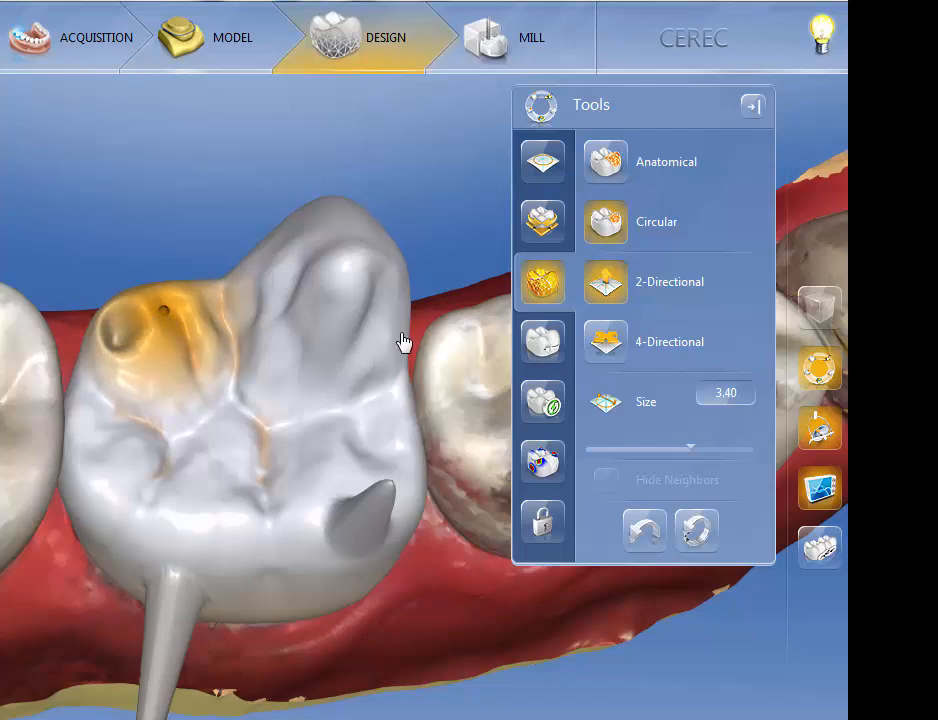
click(609, 348)
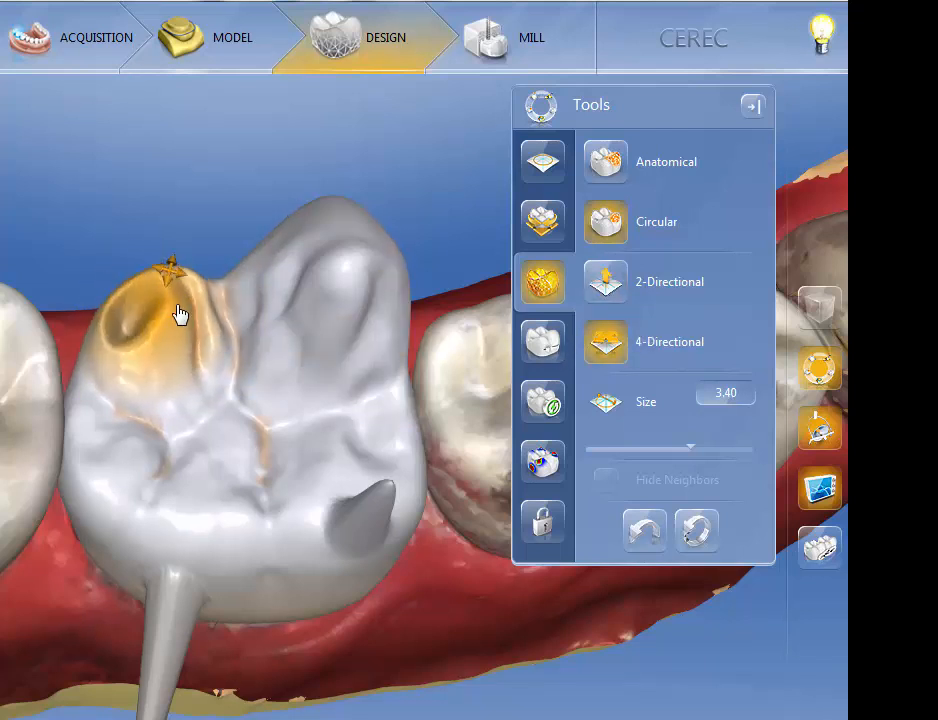
drag(180, 315, 165, 297)
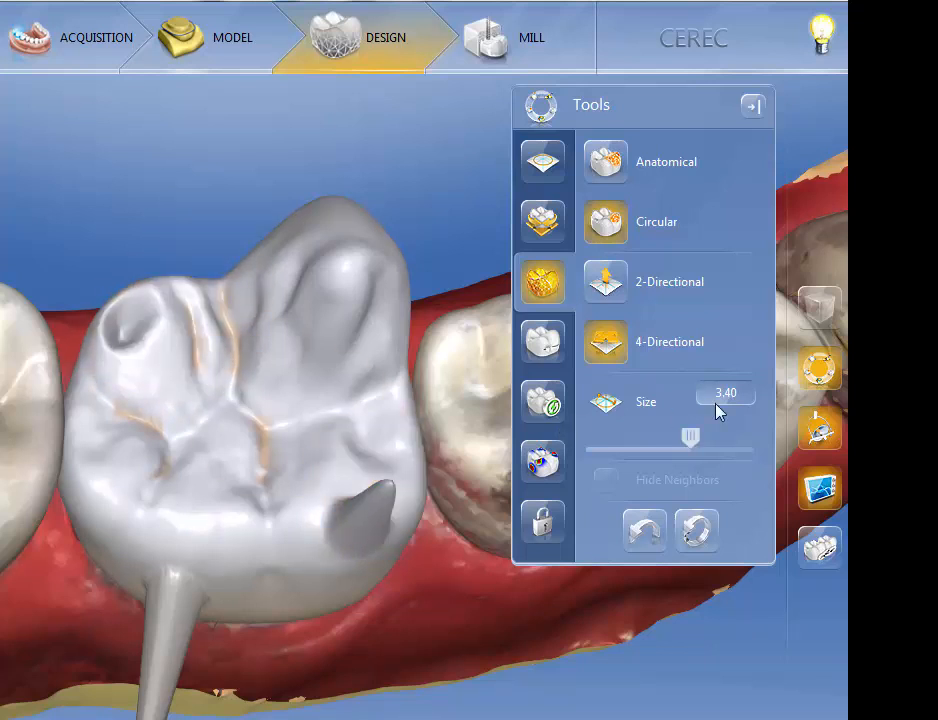
click(695, 536)
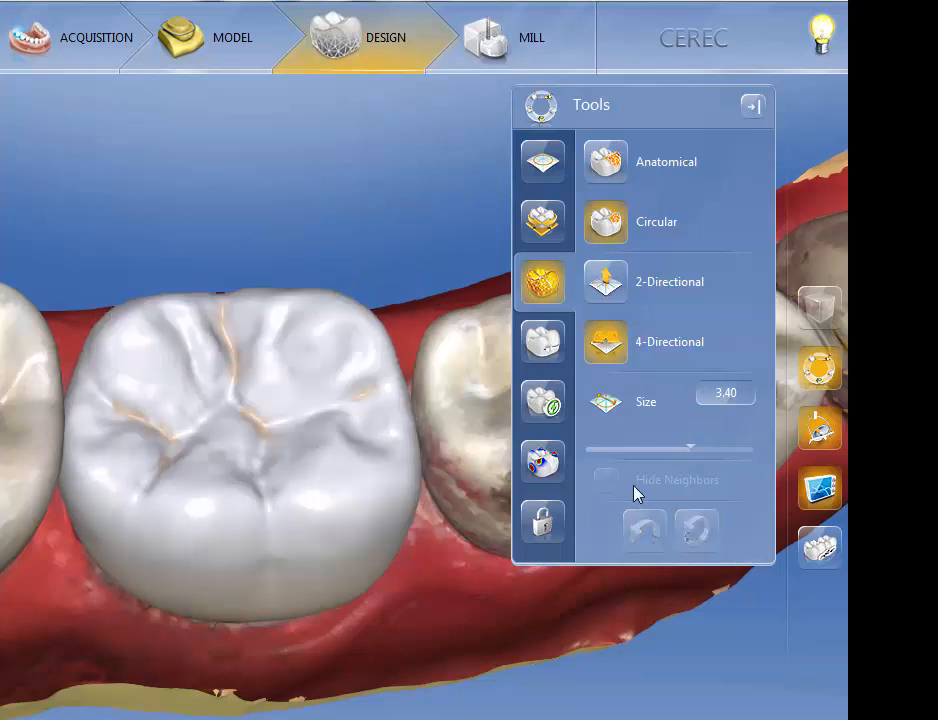